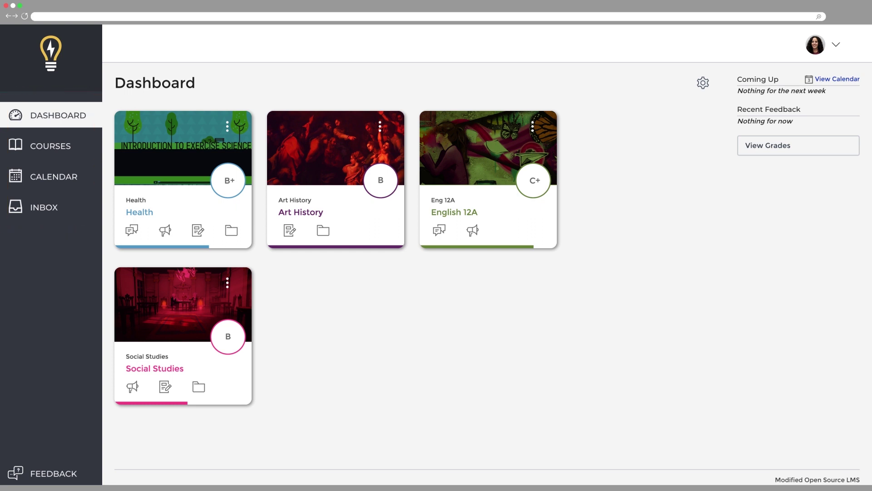
- Show the courses flyout listing Health, Art History, English 12A, Social Studies and All Courses
left_click(88, 147)
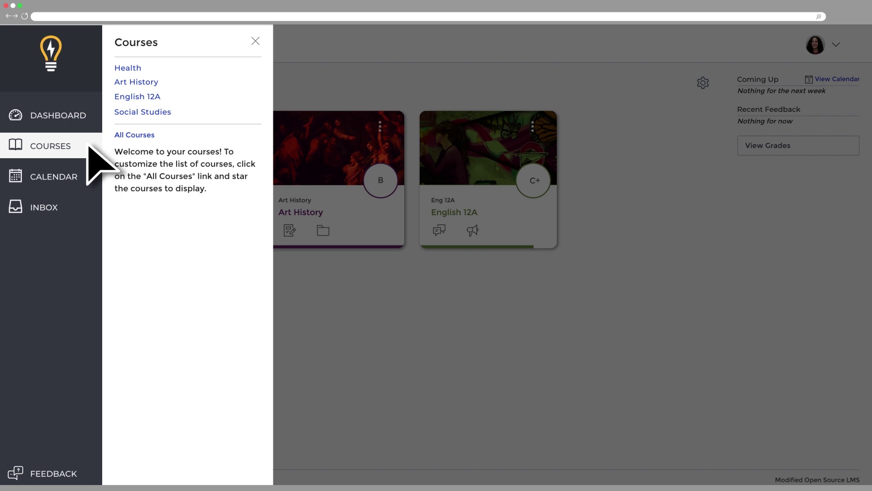
- View the May 2018 calendar and its Calendar Feed sync link, then go to the Inbox
left_click(89, 176)
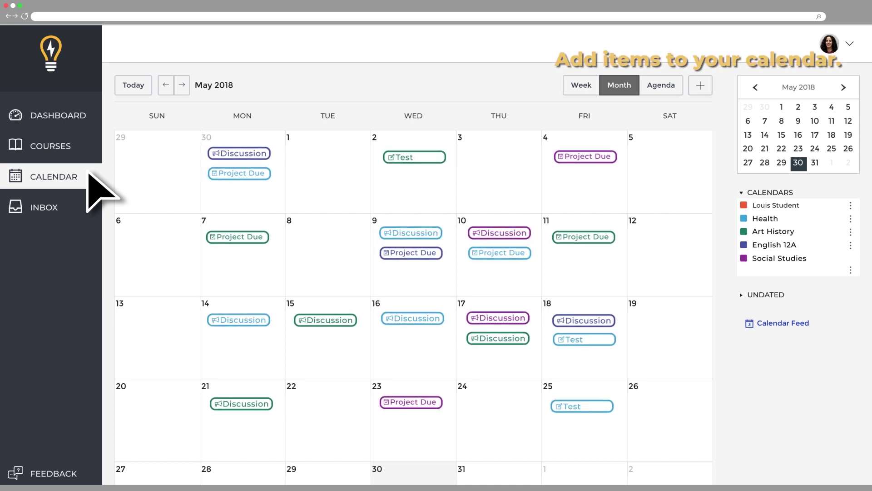
left_click(799, 322)
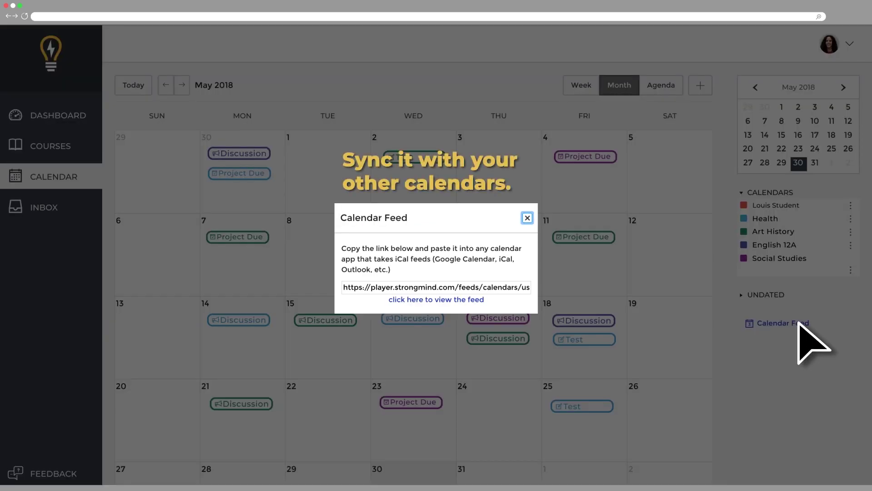
left_click(527, 217)
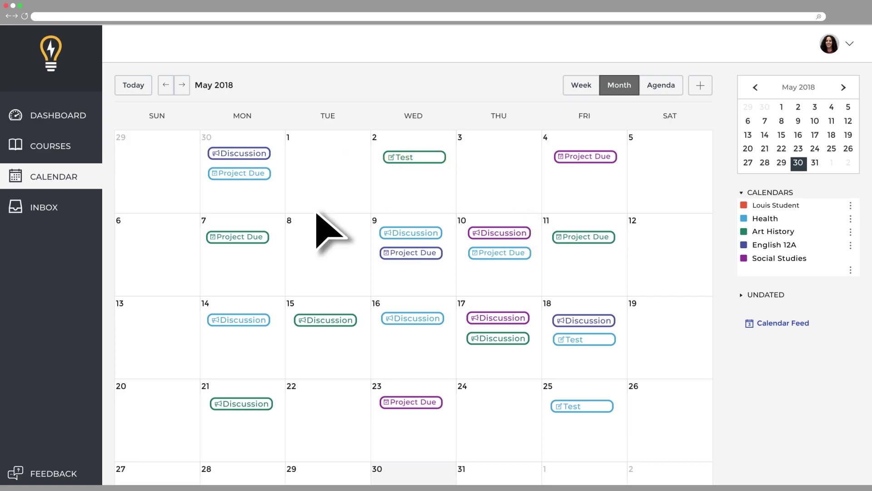
left_click(64, 211)
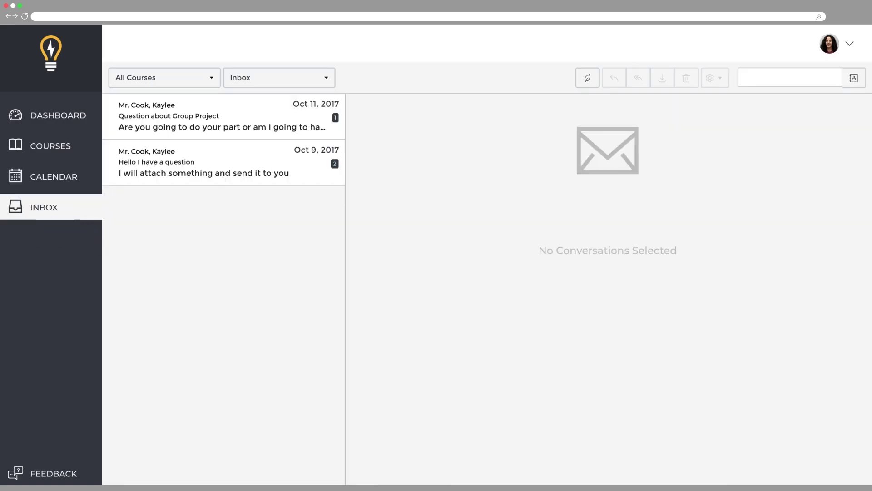
- Browse the inbox and All Courses filters, then start a new message for the Health course
left_click(322, 76)
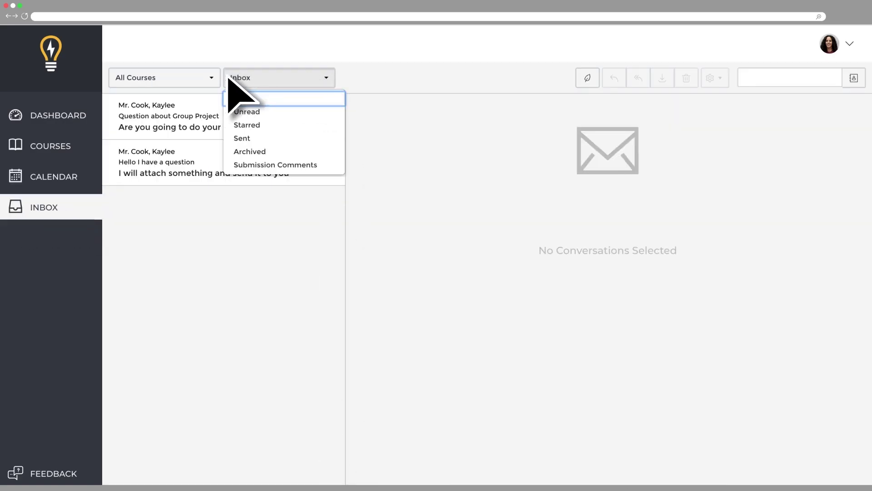
left_click(208, 77)
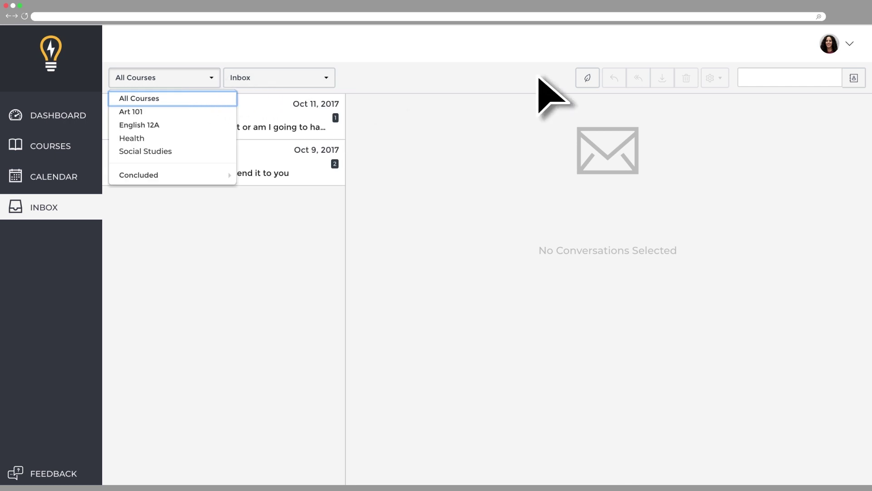
left_click(590, 77)
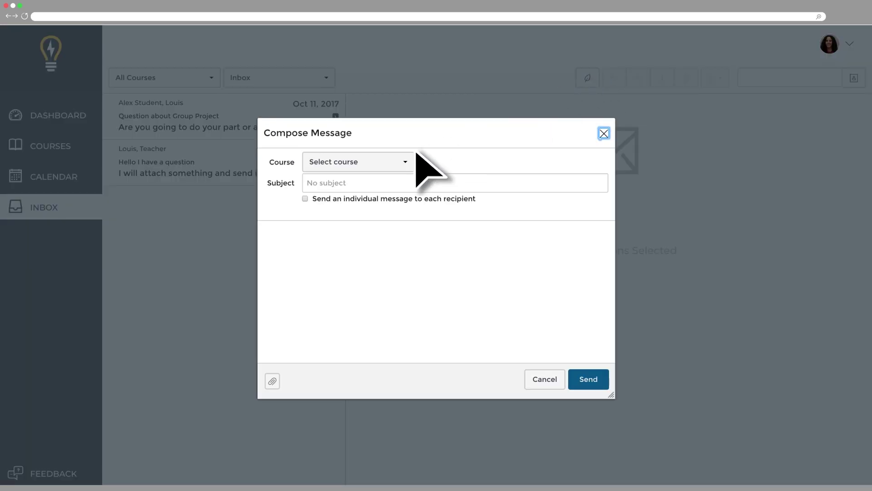
left_click(401, 161)
left_click(333, 221)
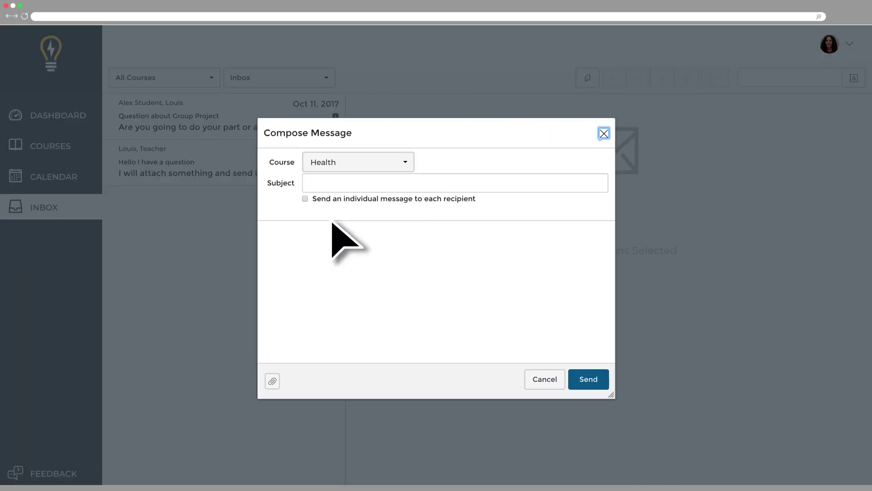
type("Project 04")
type("Could you please c")
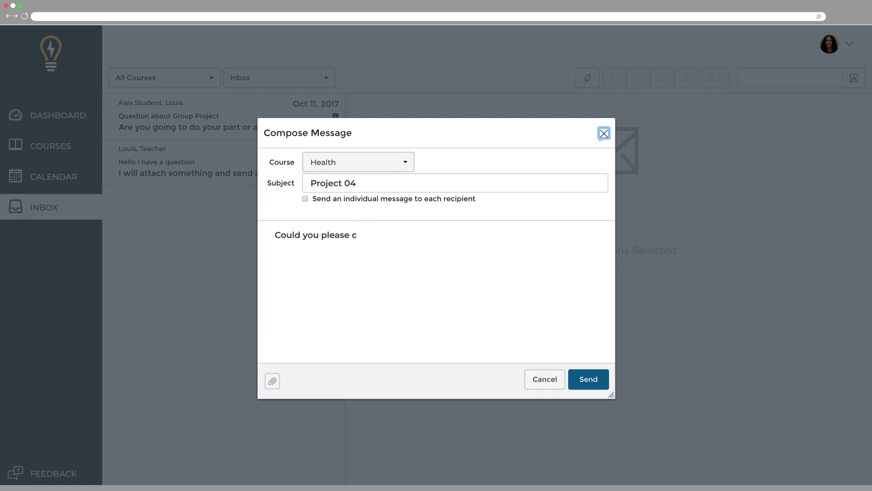
type("lafify what the grading process is for project 04?")
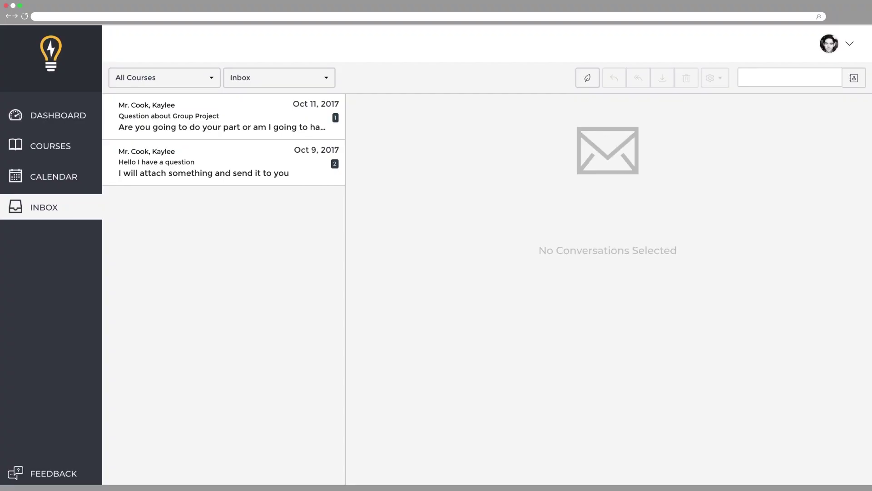
- On the Dashboard, view the Health card's nickname and colour options unchanged, then enter Health
left_click(75, 116)
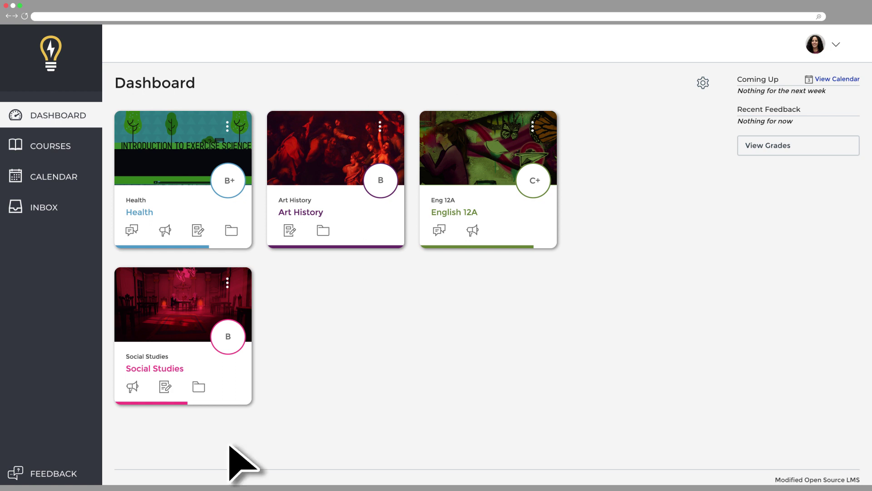
left_click(228, 127)
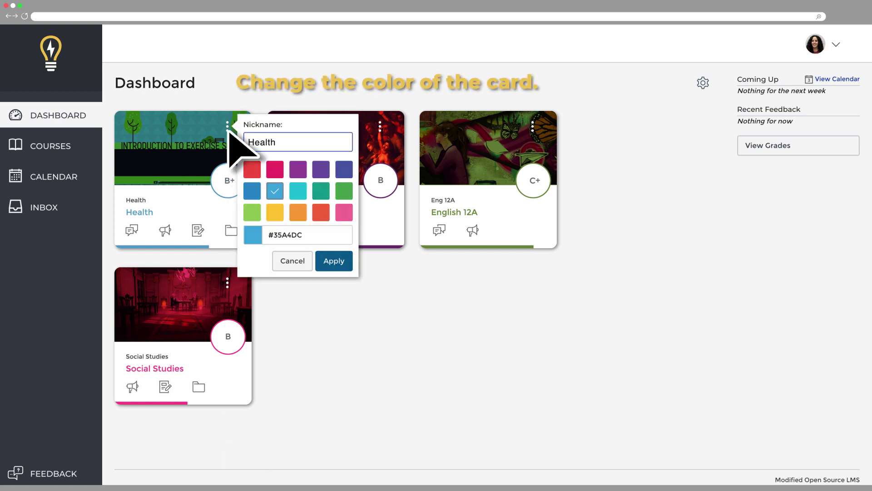
left_click(306, 262)
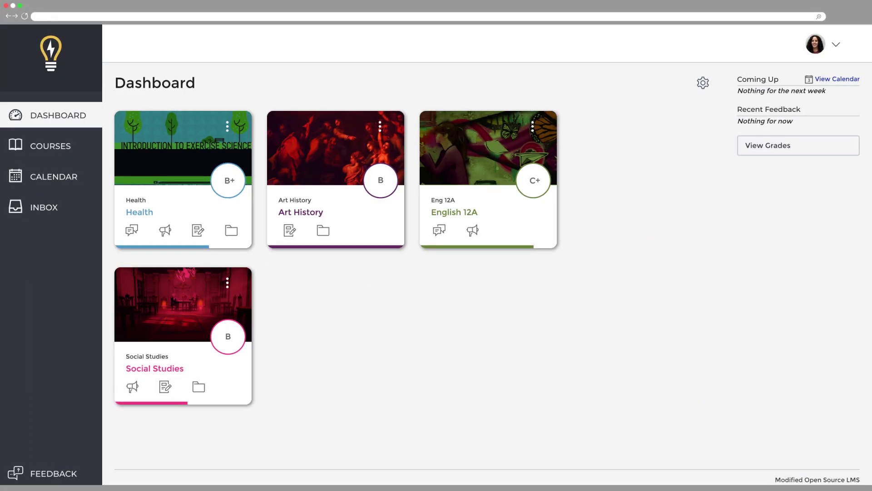
left_click(235, 216)
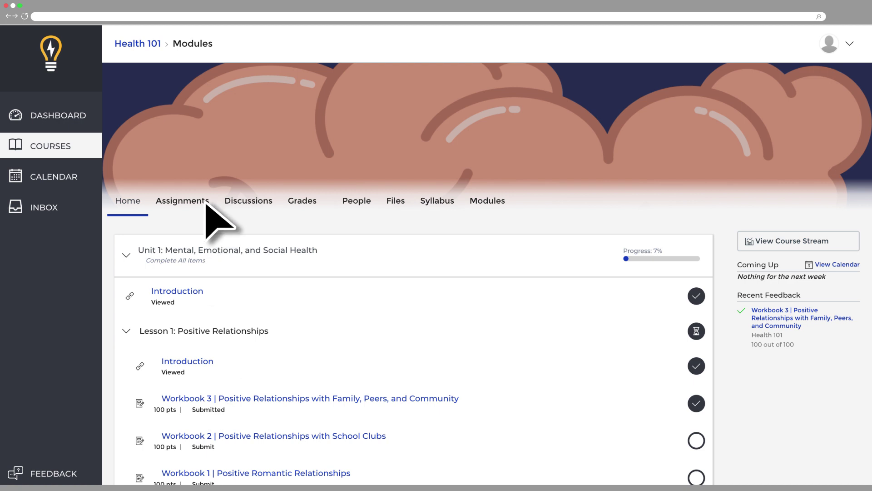
- Browse Health 101's Assignments and Discussions, then bring up its Grades page
left_click(205, 200)
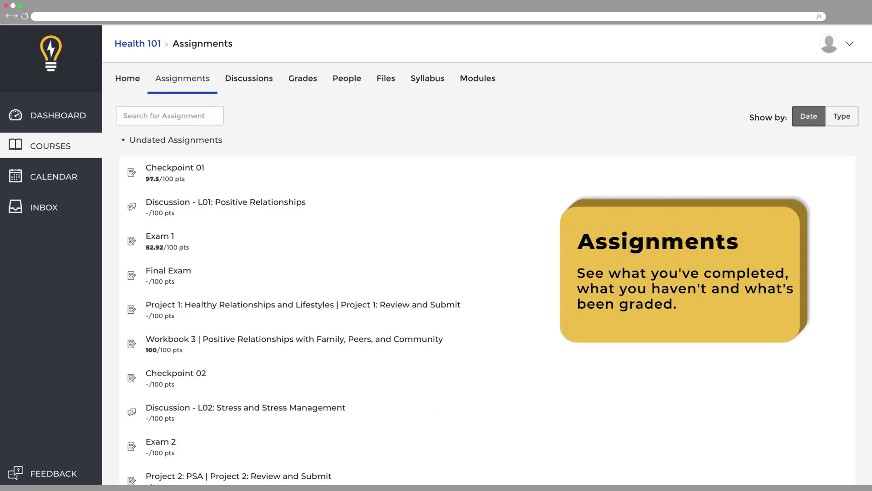
left_click(271, 81)
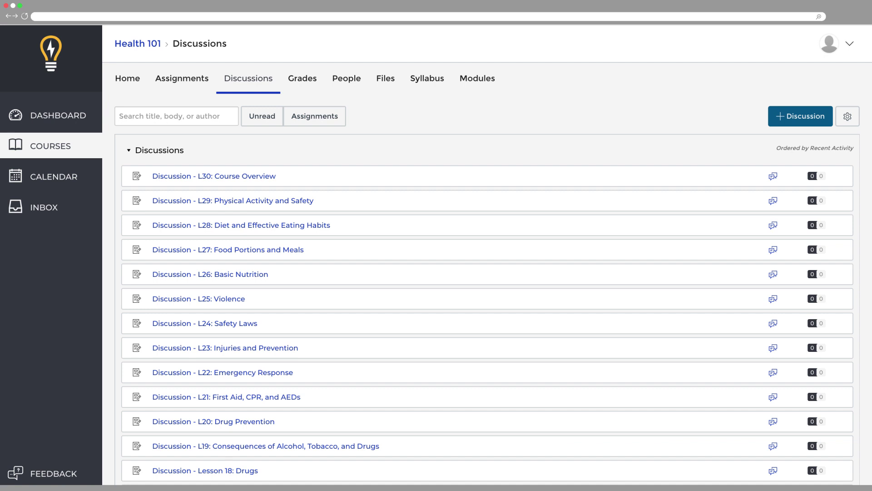
left_click(316, 80)
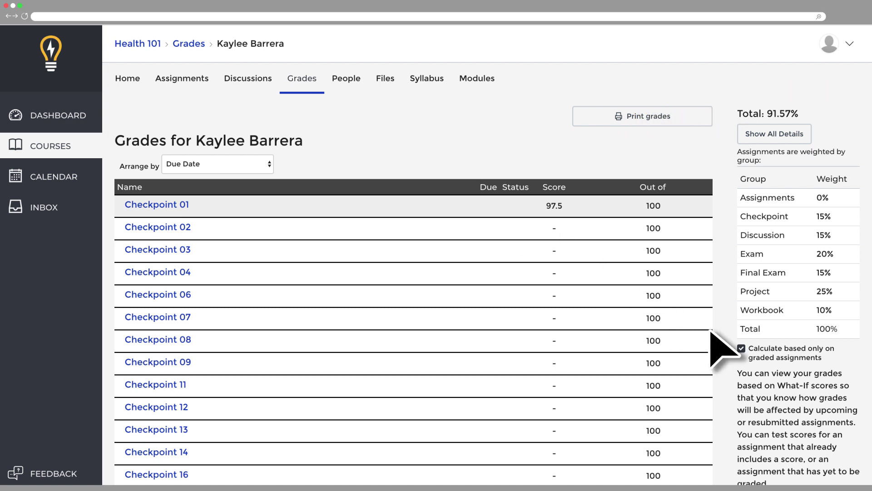
- Try what-if grades, including a 0 for Checkpoint 03, then view People and Files
left_click(742, 348)
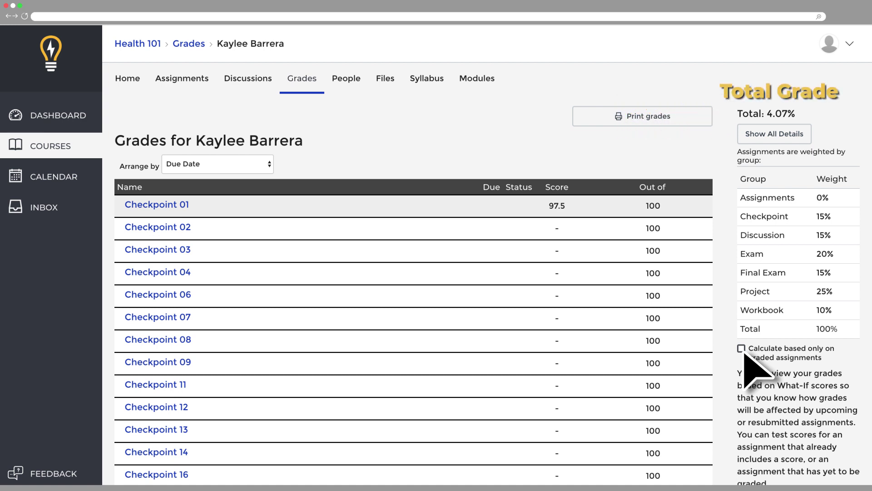
left_click(743, 349)
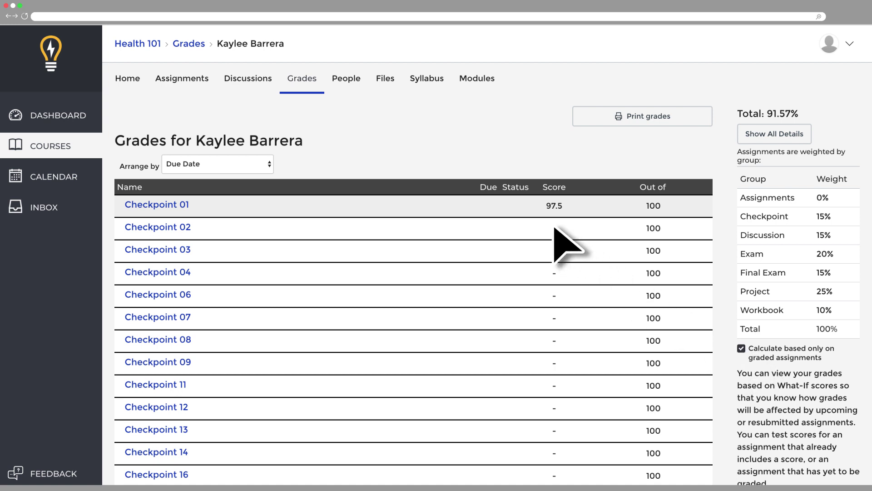
type("100")
key("Return")
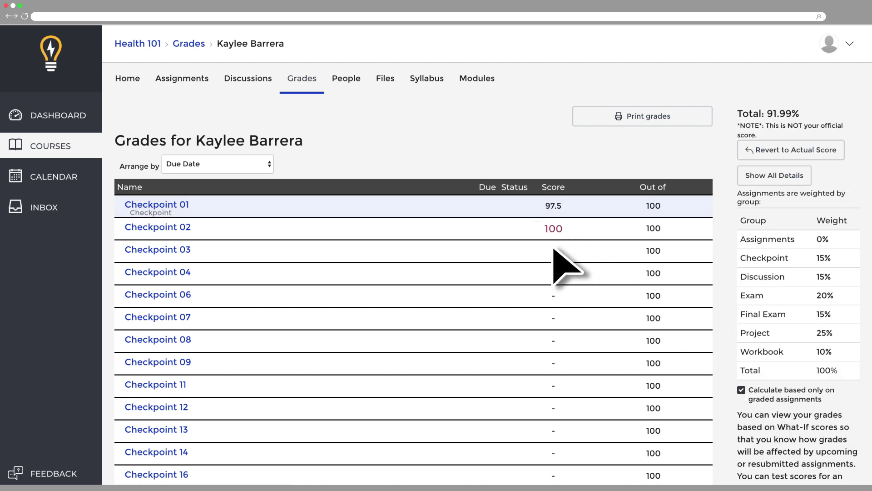
key("Return")
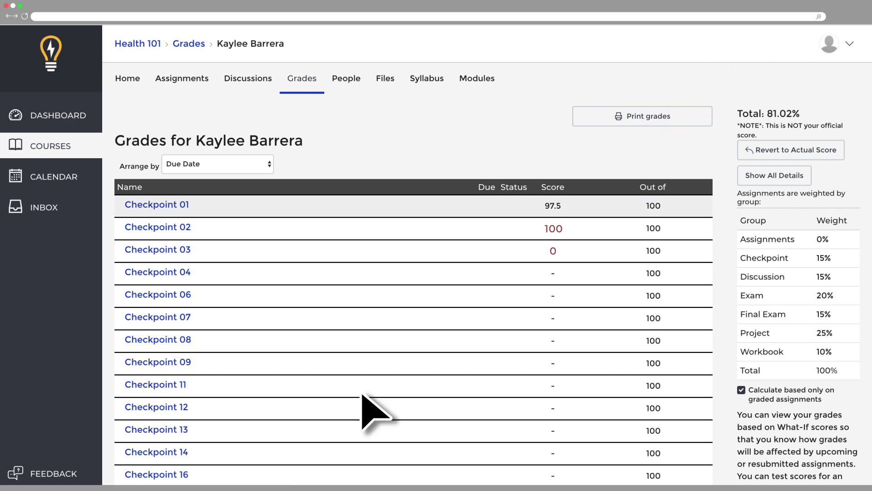
left_click(359, 80)
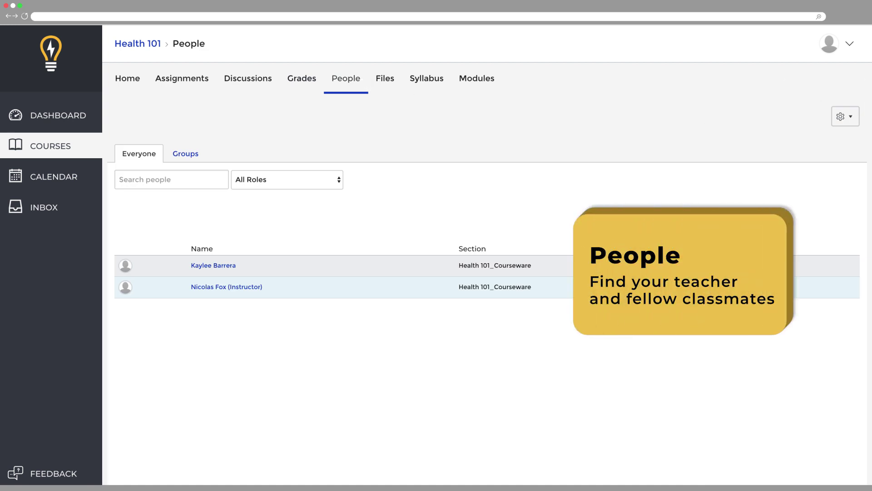
left_click(385, 80)
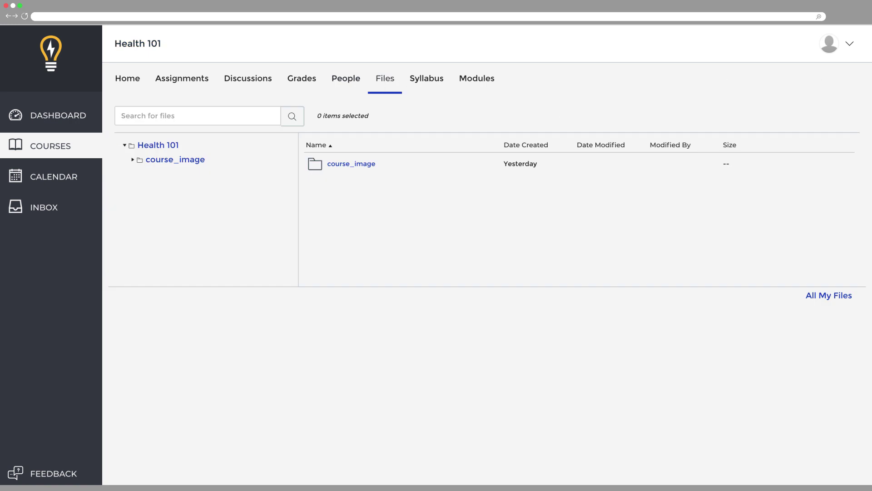
- Play the Health 101 syllabus introduction video, then expand Unit 1 on Modules
left_click(438, 80)
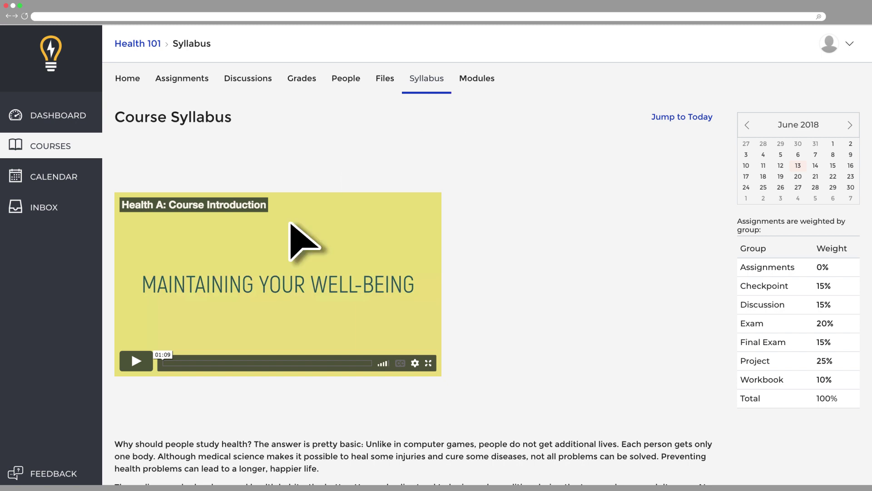
left_click(140, 360)
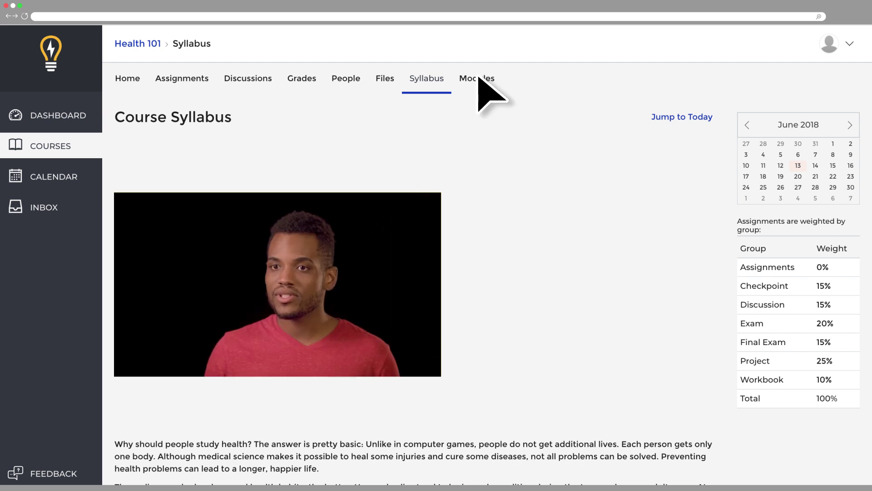
left_click(479, 78)
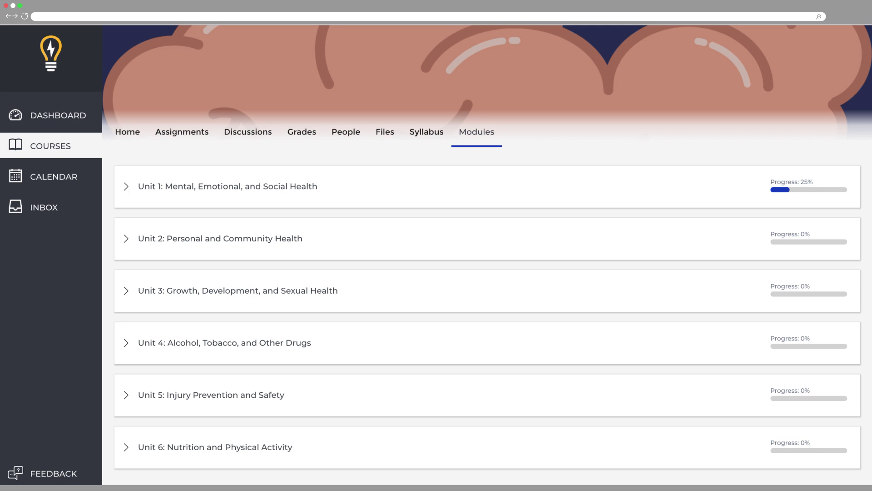
left_click(126, 185)
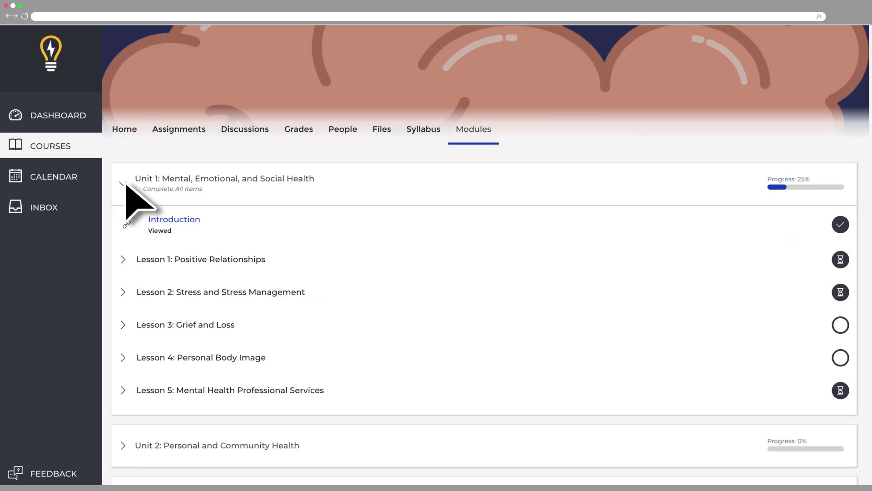
- Open Lesson 1's introduction, advance through its workbooks, and switch to distraction-free reading
left_click(125, 259)
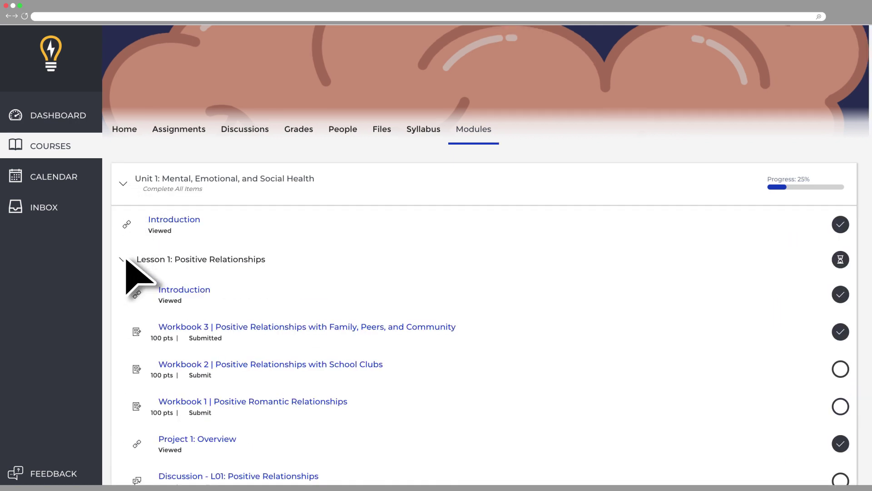
left_click(185, 290)
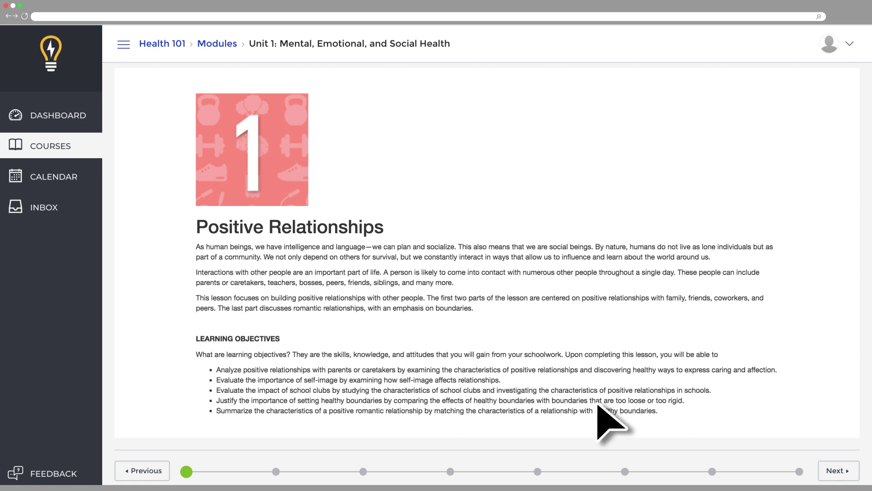
left_click(845, 473)
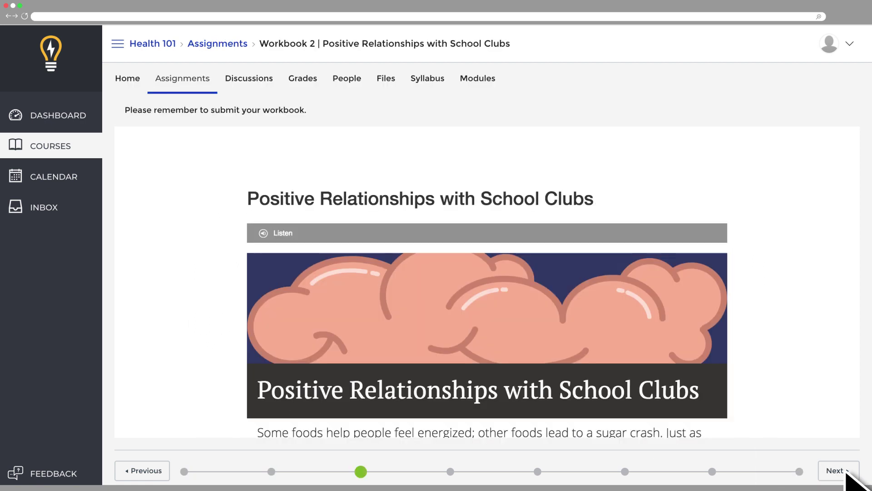
left_click(847, 472)
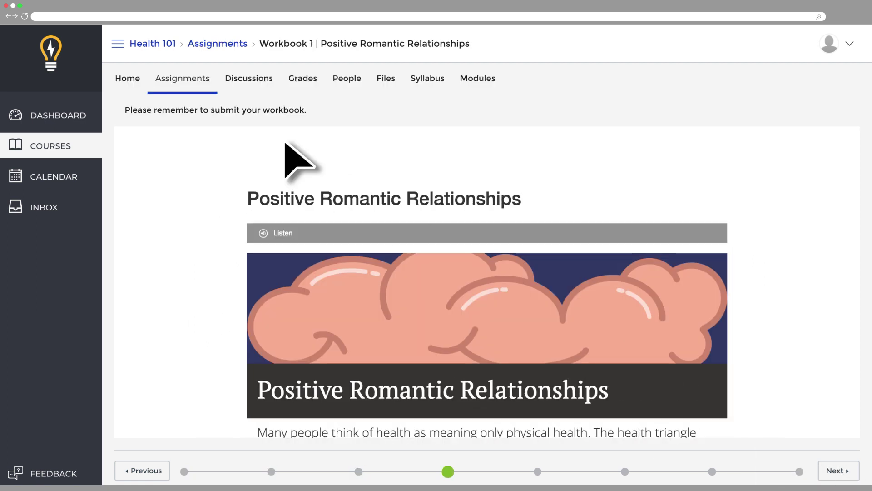
left_click(118, 43)
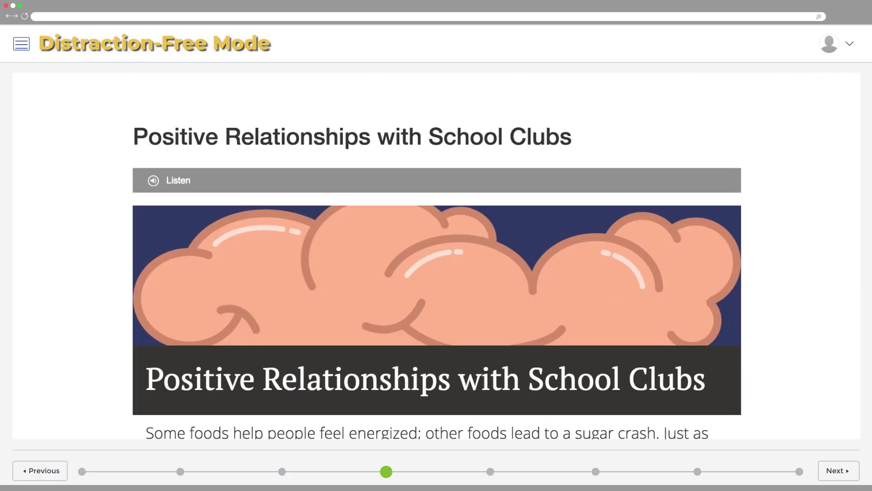
scroll(437, 256, "down", 3)
scroll(436, 256, "down", 10)
scroll(437, 256, "down", 5)
scroll(436, 255, "down", 3)
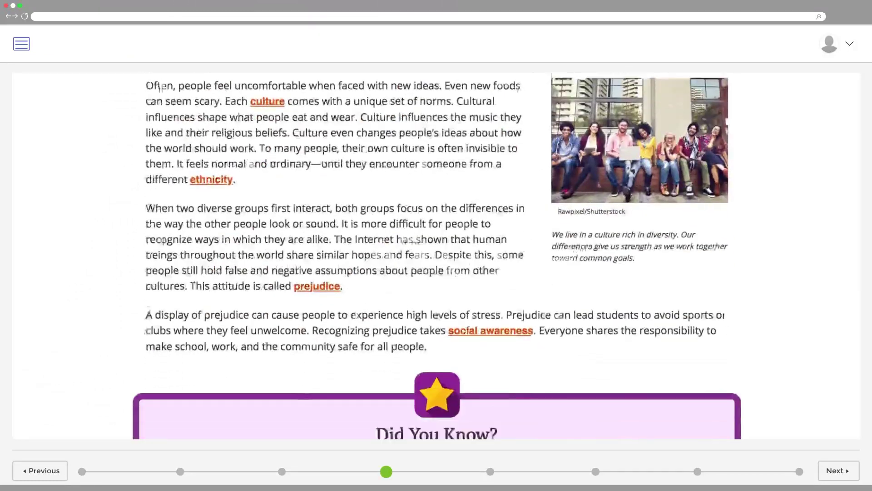
scroll(437, 256, "down", 3)
scroll(437, 255, "down", 1)
scroll(437, 256, "down", 2)
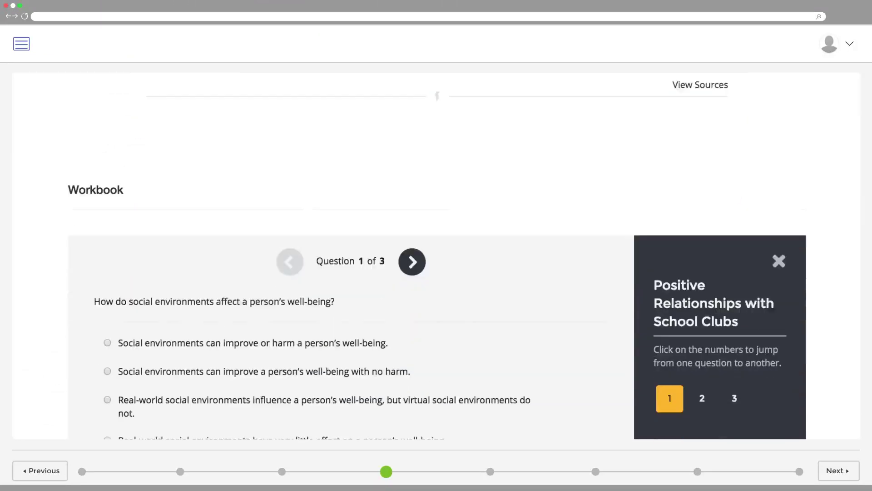
scroll(719, 375, "down", 2)
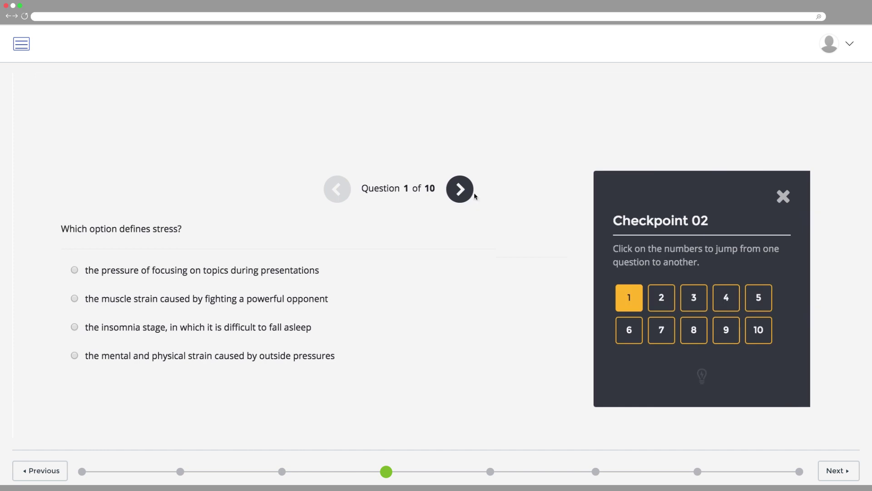
- Advance through all Checkpoint 02 questions and on into the 20-question Unit 2 Exam
left_click(461, 196)
left_click(461, 195)
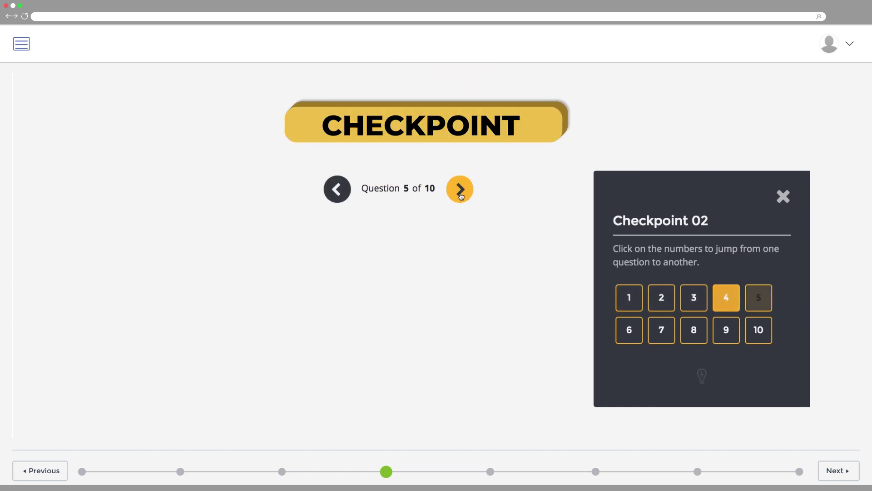
left_click(460, 195)
left_click(461, 195)
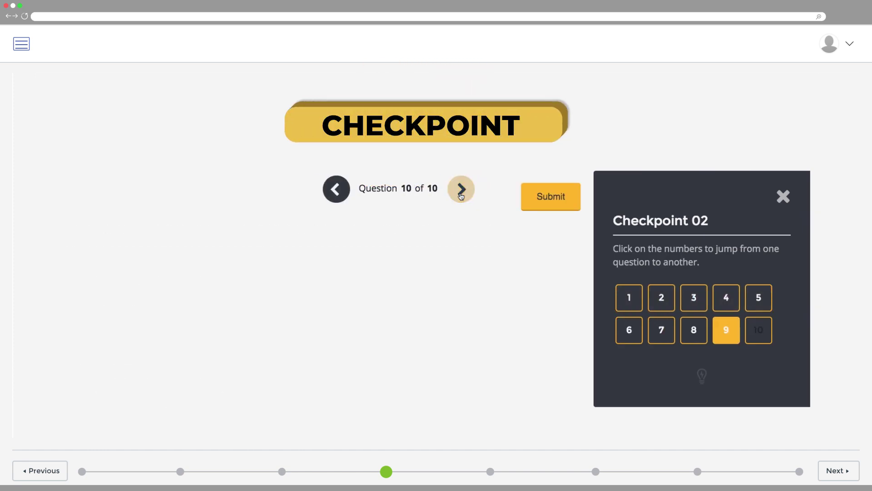
left_click(461, 195)
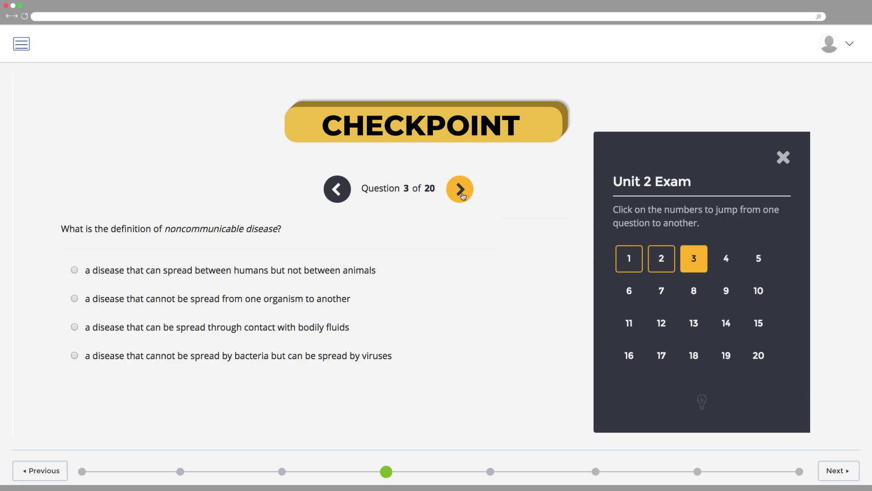
left_click(461, 195)
left_click(461, 195)
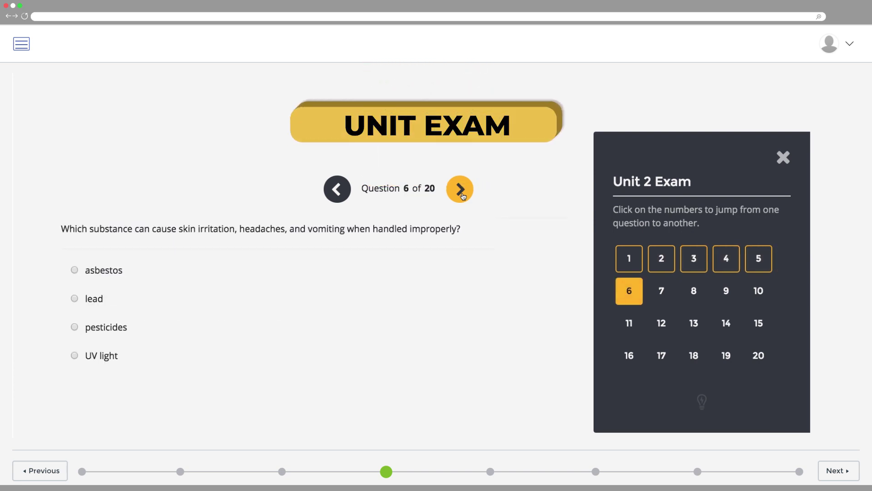
left_click(462, 195)
left_click(461, 191)
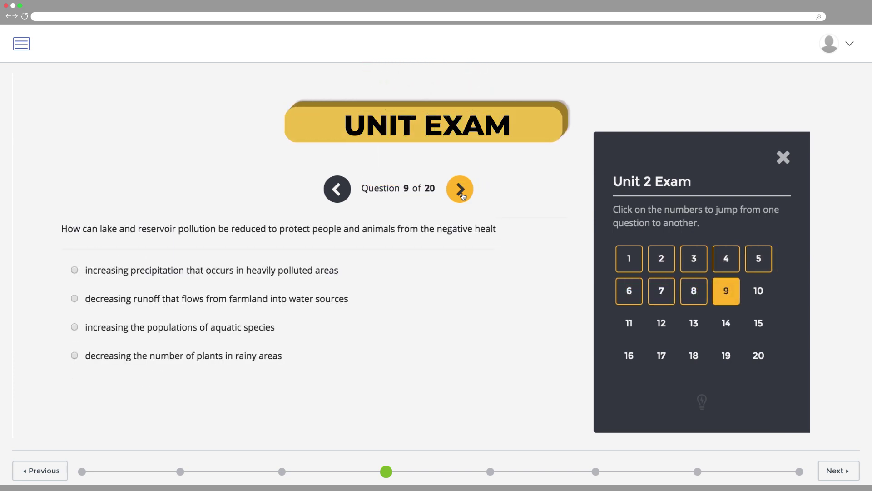
left_click(461, 191)
left_click(461, 195)
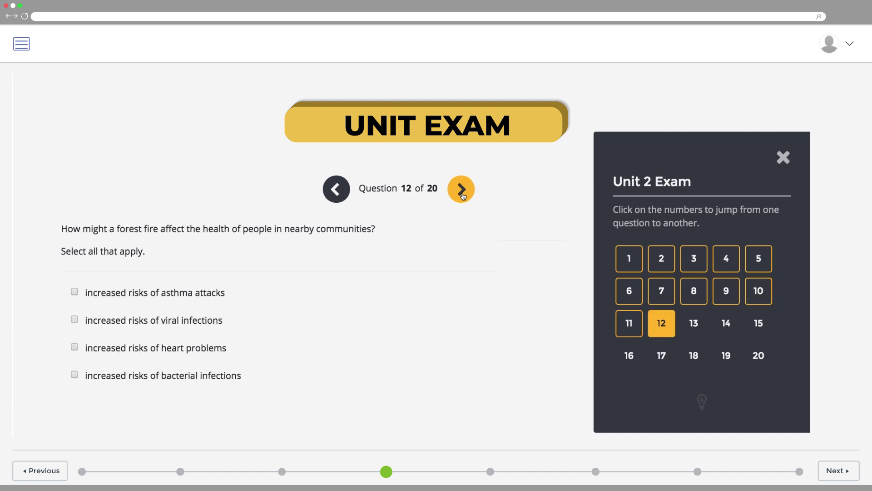
left_click(461, 195)
left_click(462, 195)
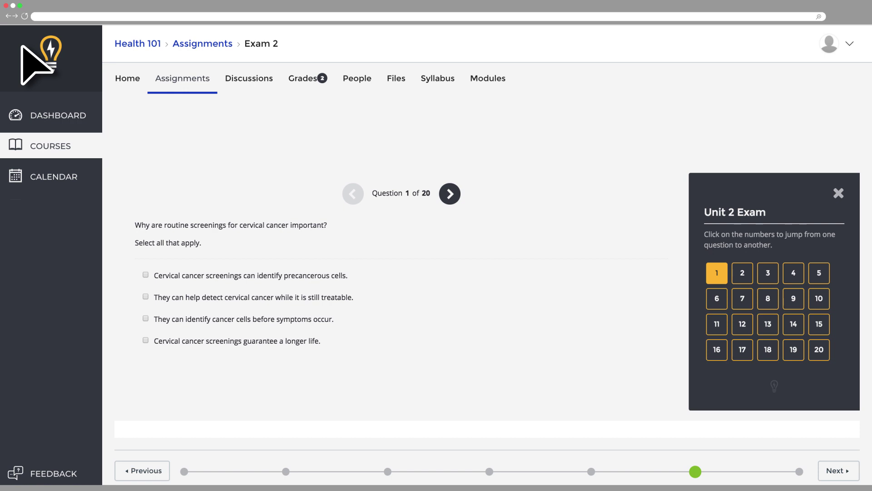
- Bring up the Feedback form and start a comment in its text box
left_click(66, 471)
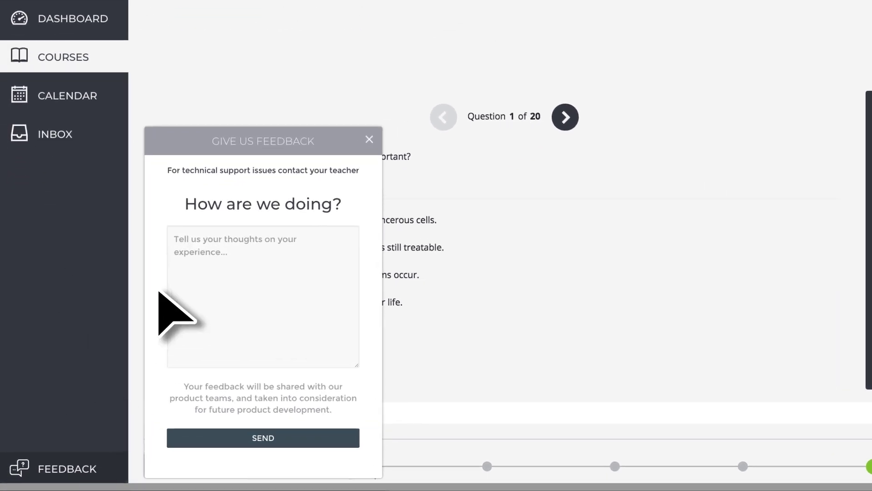
left_click(180, 236)
type("I reall")
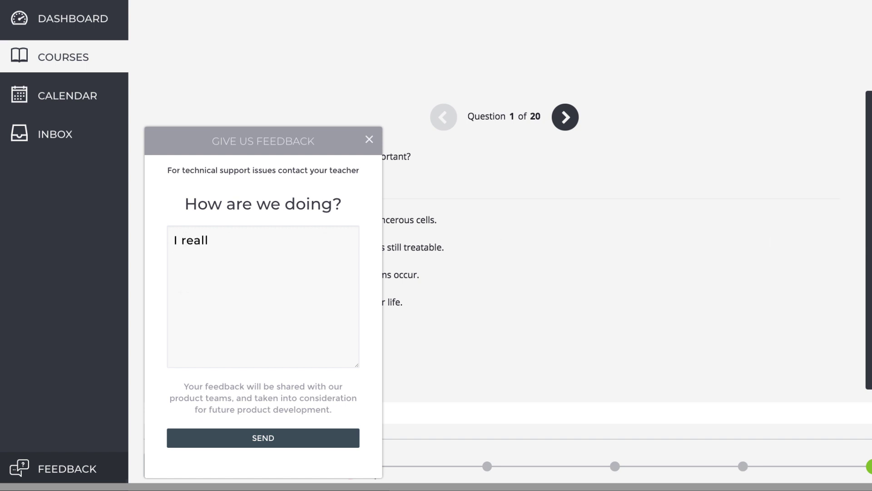